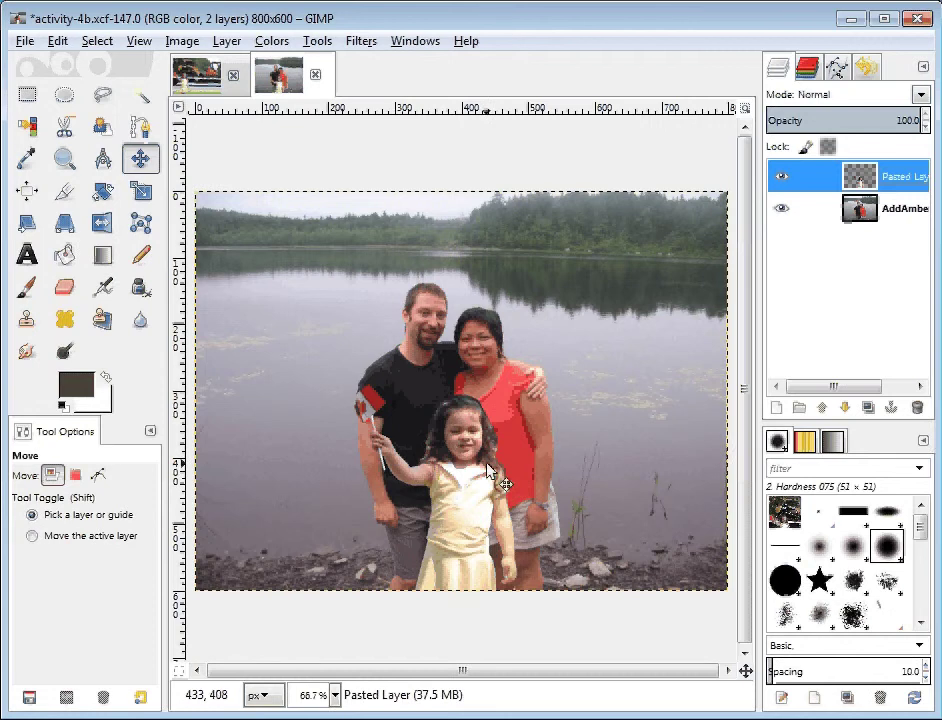
Step: Select the Pasted Layer with the girl and open the Colors menu
left_click(895, 178)
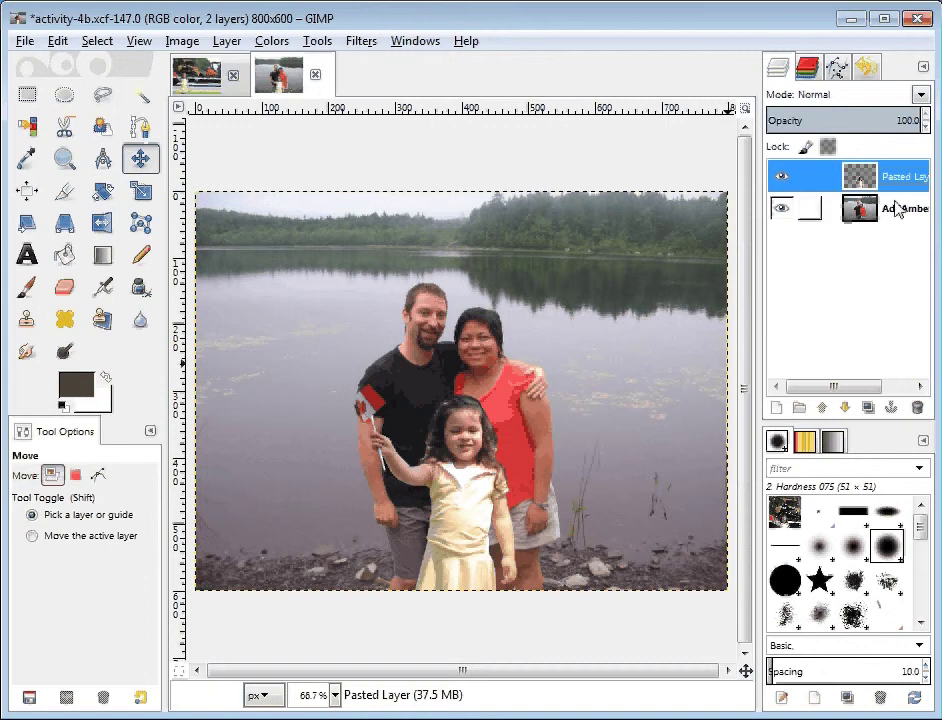
left_click(272, 41)
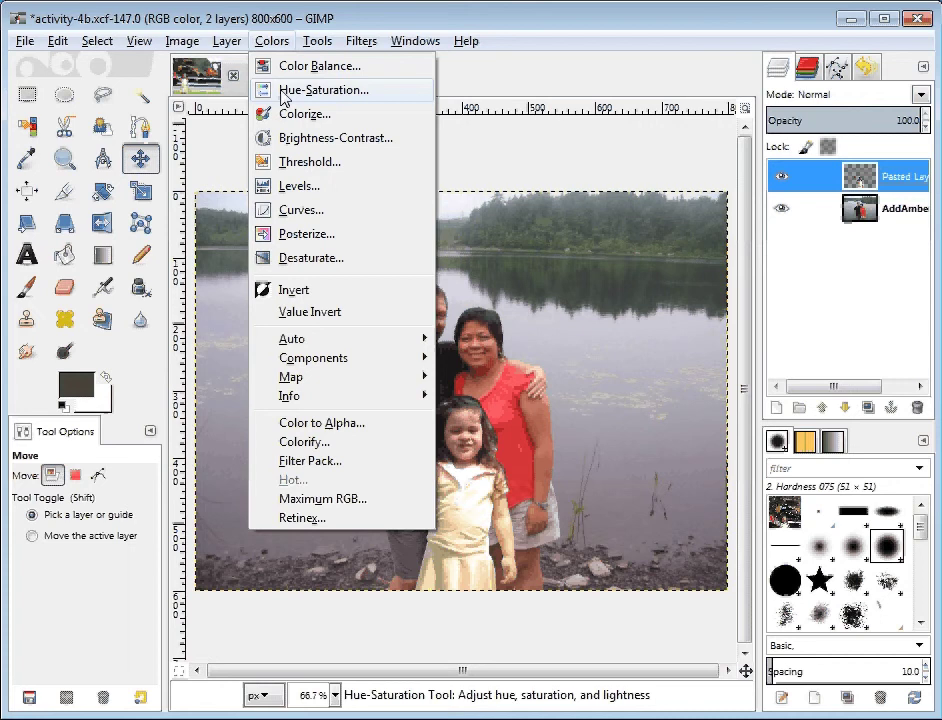
Step: Open Hue-Saturation and try darker lightness and shifted hue on the girl layer
left_click(282, 90)
left_click_drag(262, 113, 196, 83)
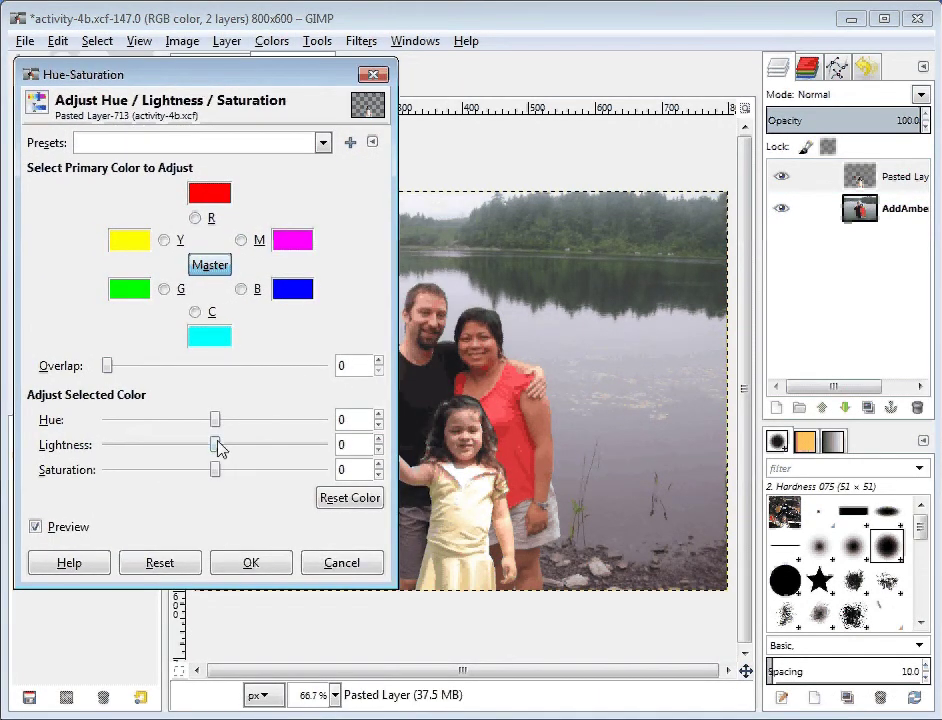
left_click_drag(217, 444, 172, 452)
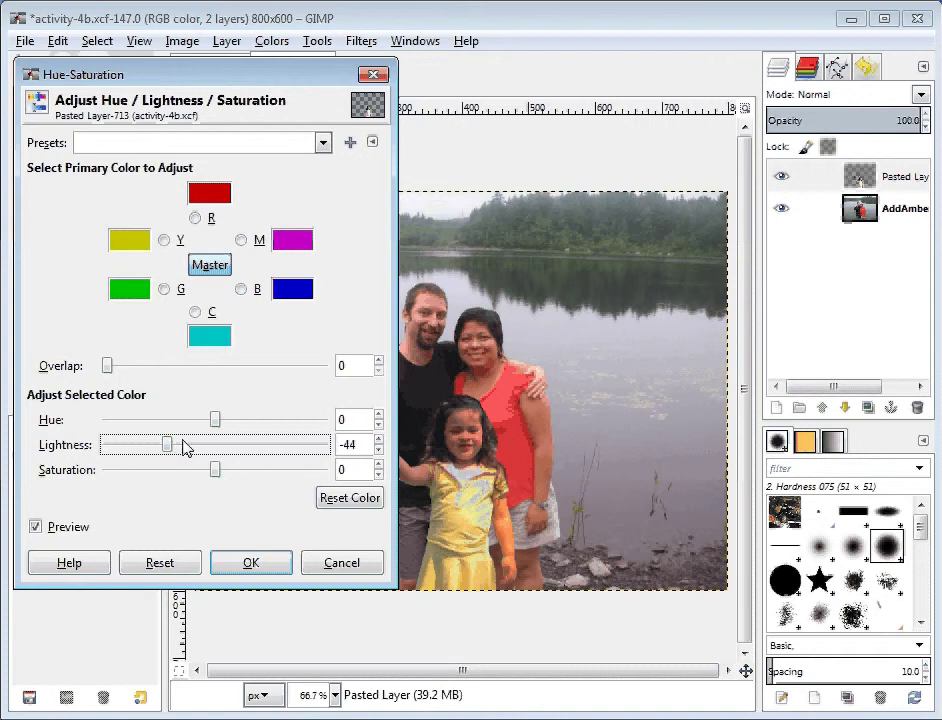
left_click_drag(172, 446, 192, 457)
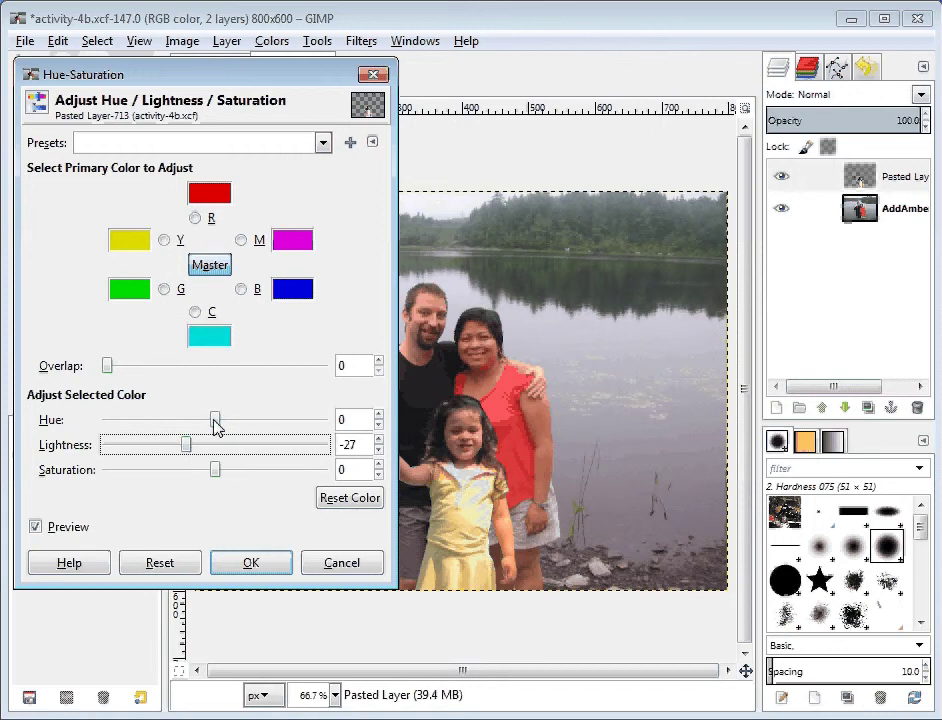
left_click_drag(213, 425, 163, 450)
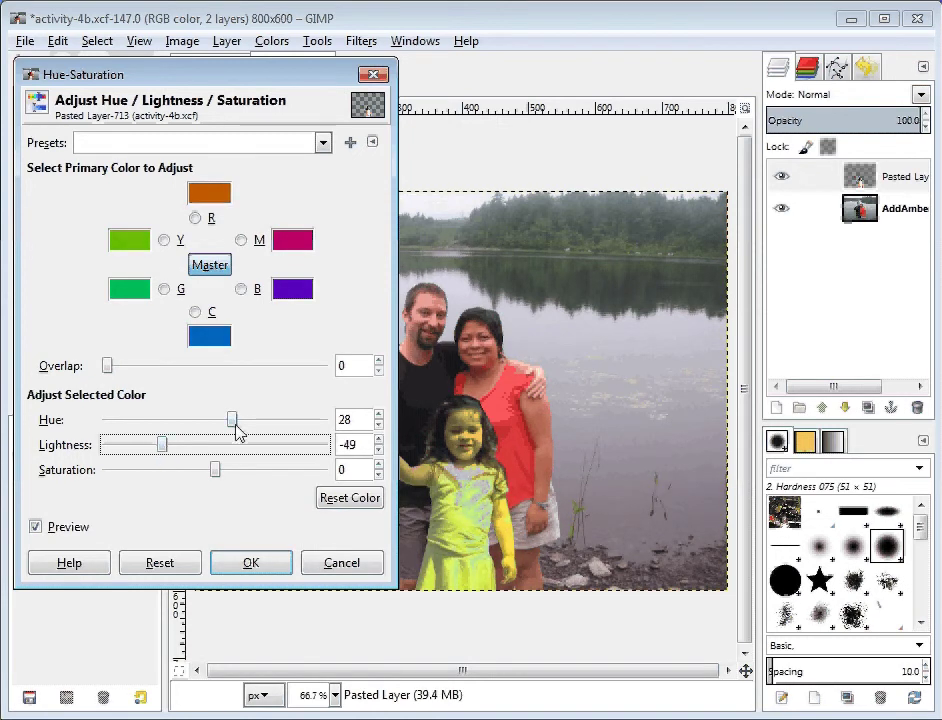
left_click_drag(238, 431, 185, 475)
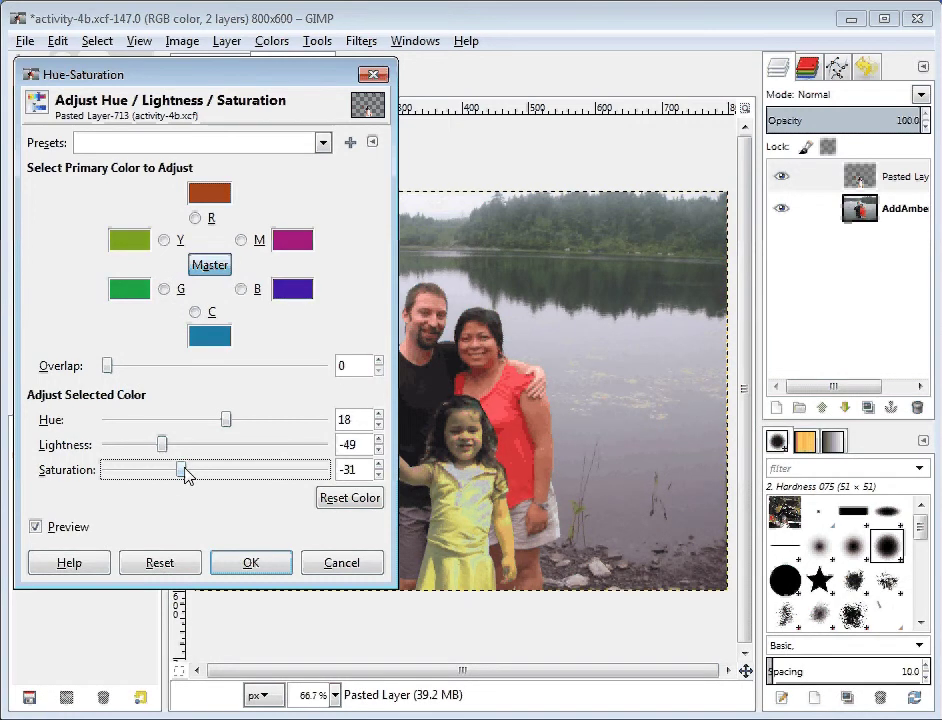
Step: Try hue around 8 and saturation -32, then reset and set Lightness to -27
left_click(378, 427)
left_click(378, 427)
left_click(378, 427)
left_click(378, 427)
left_click(378, 427)
left_click(378, 427)
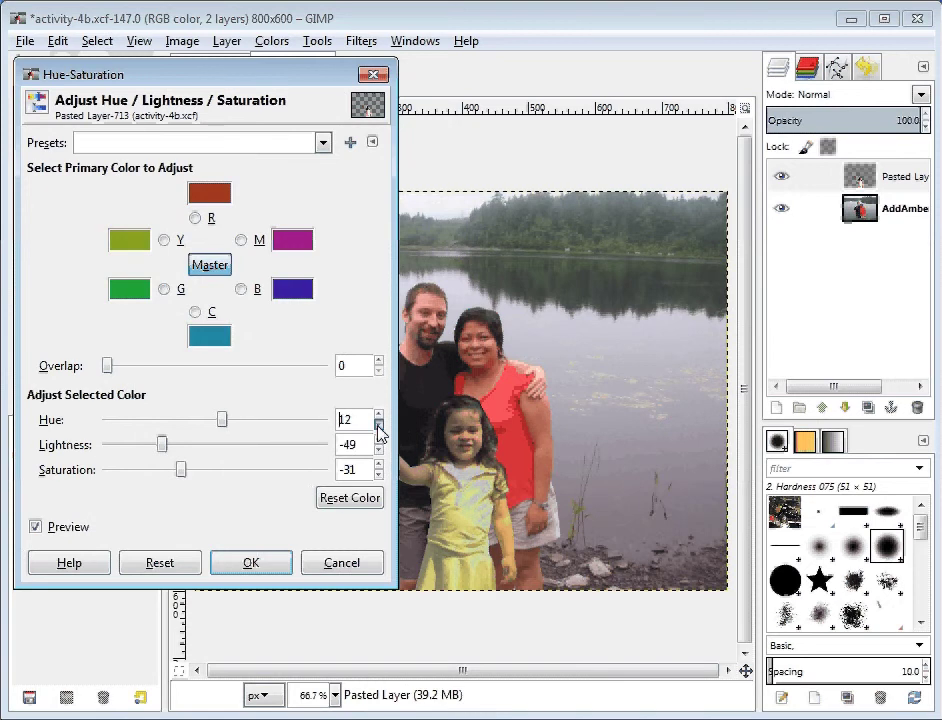
left_click(378, 428)
left_click(378, 428)
left_click(378, 428)
left_click(378, 428)
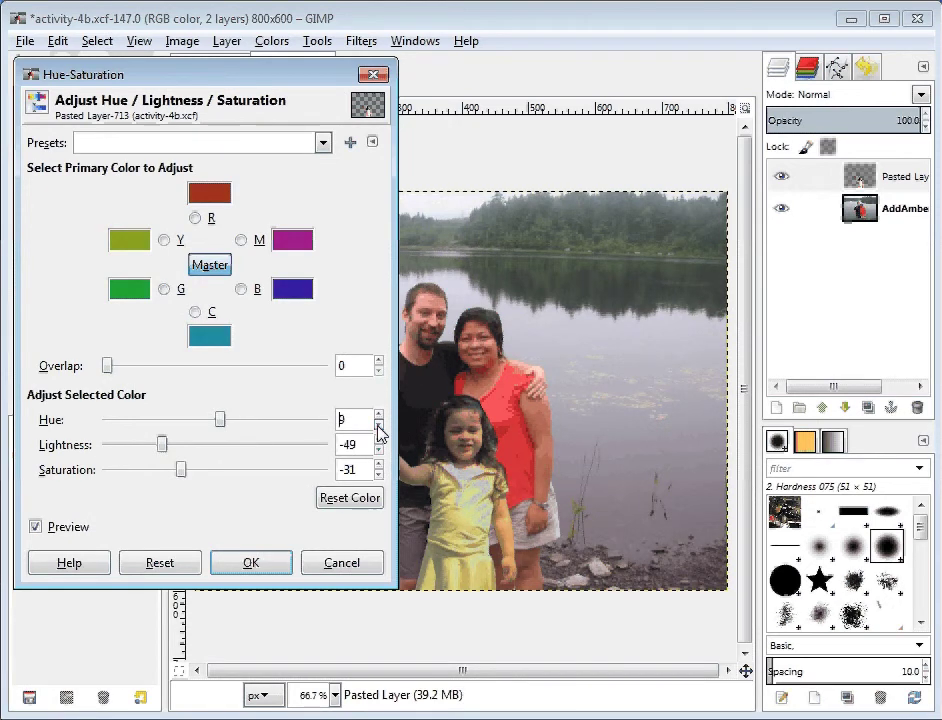
left_click(378, 414)
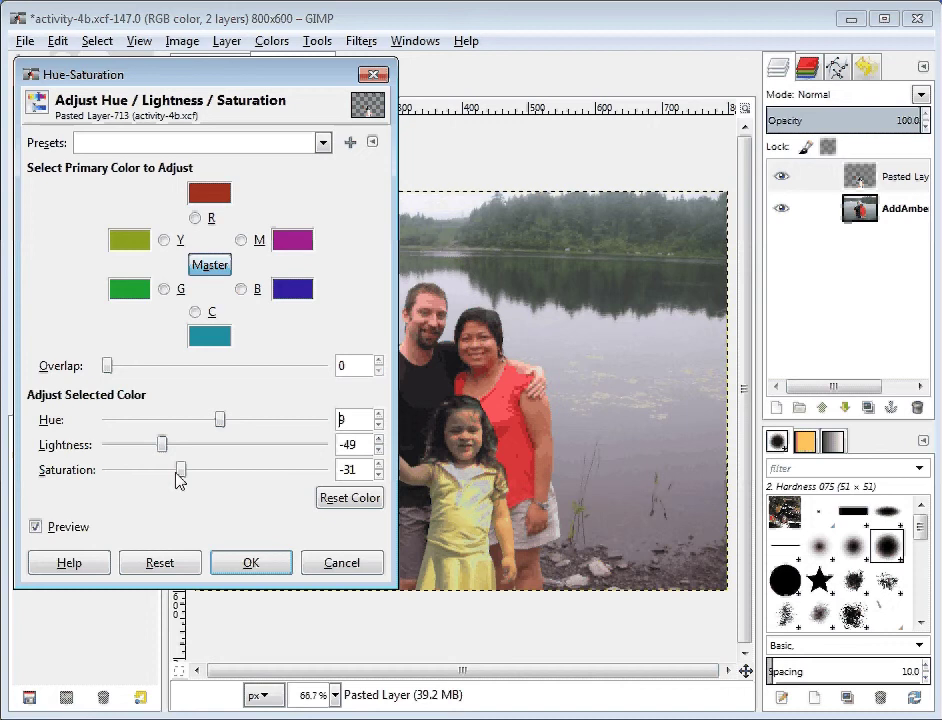
left_click_drag(180, 474, 190, 452)
left_click(343, 496)
left_click(219, 448)
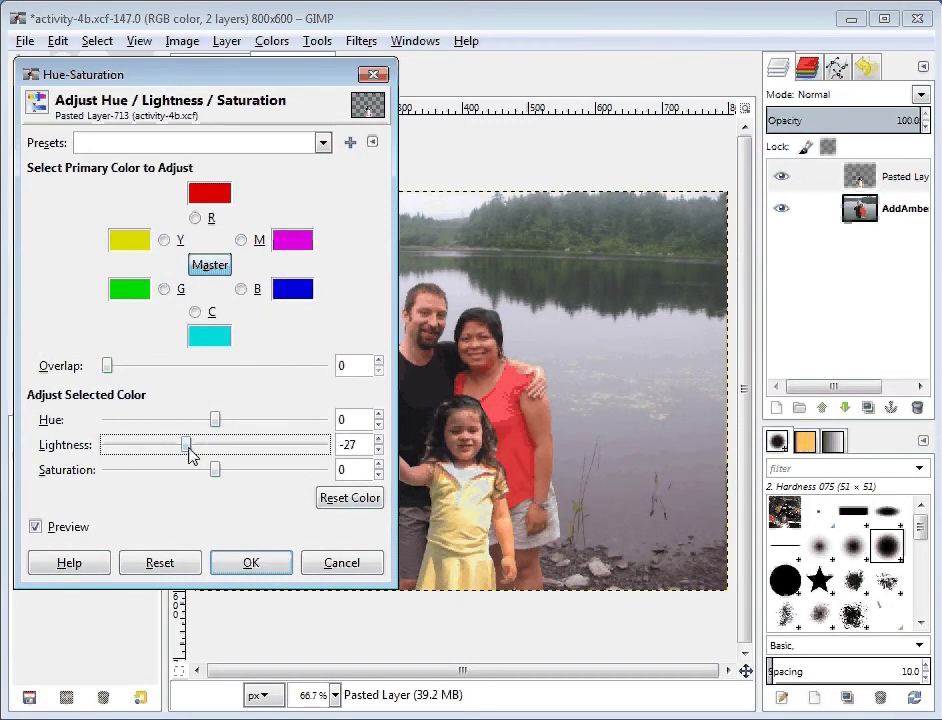
Step: Apply the Lightness -27 change, then set Brightness -7 and Contrast -6
left_click(251, 563)
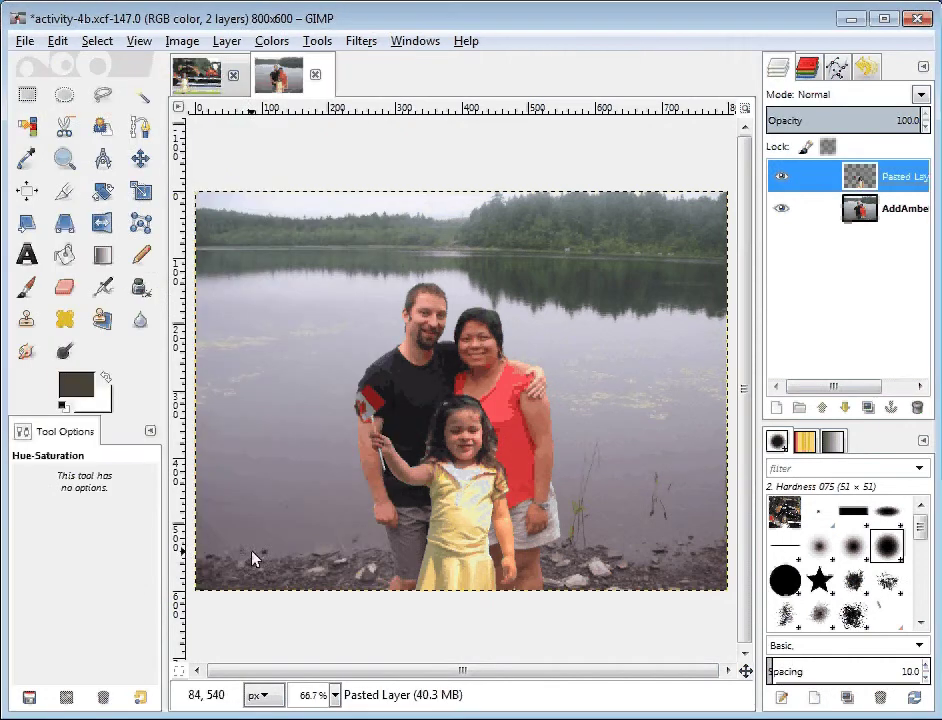
left_click(271, 40)
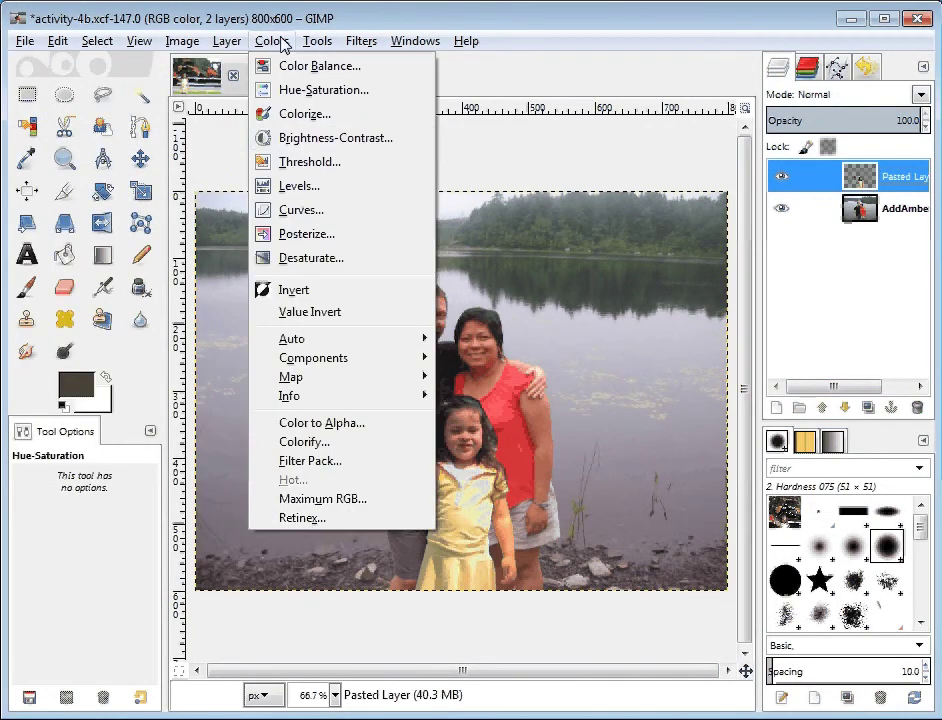
left_click(326, 137)
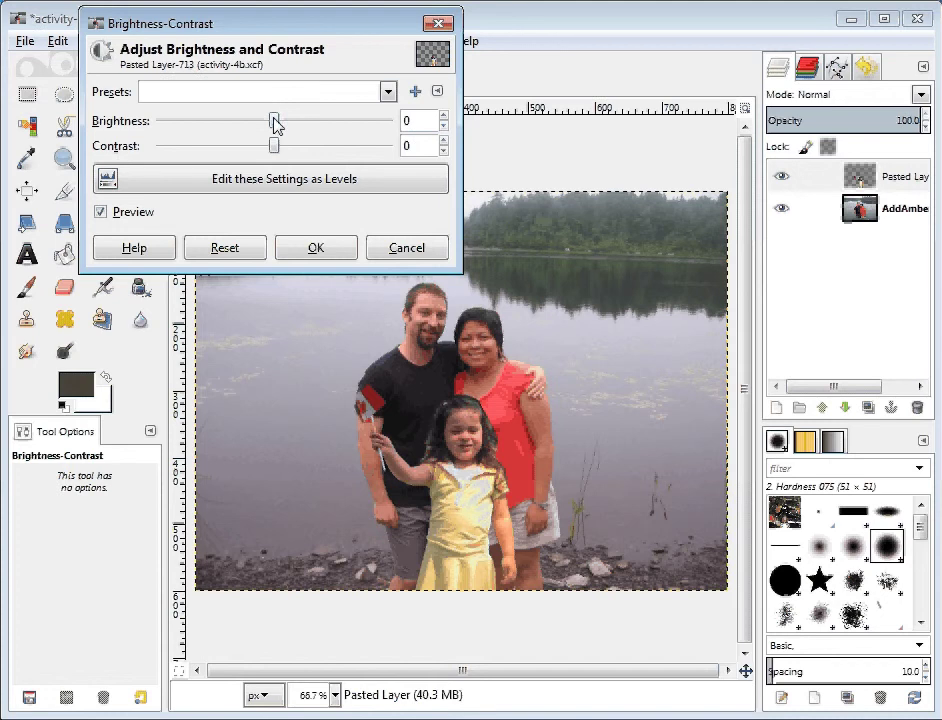
left_click_drag(276, 123, 268, 150)
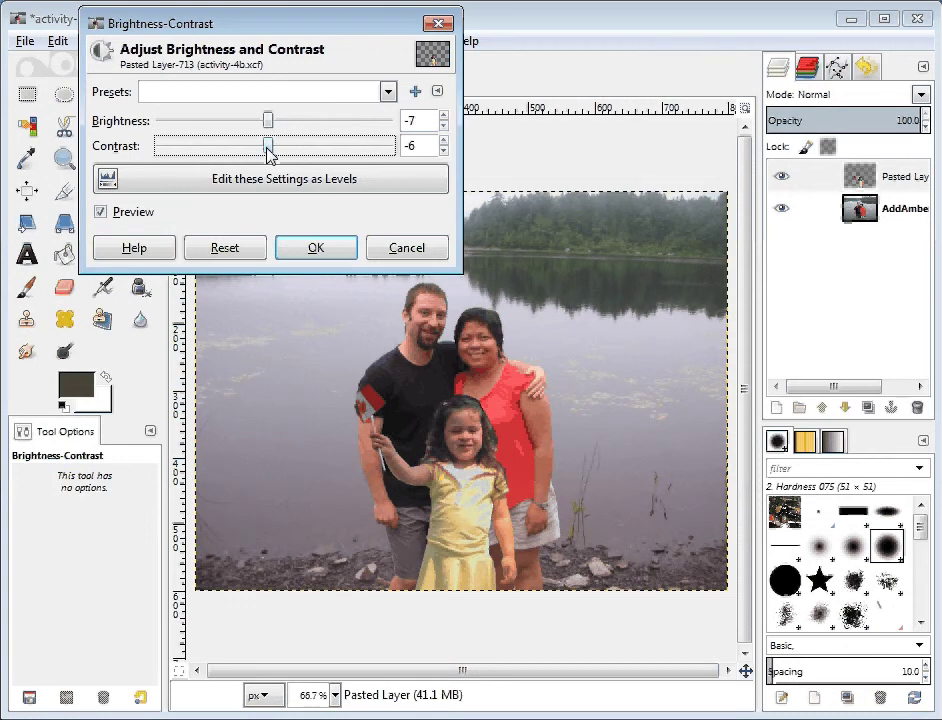
left_click(336, 250)
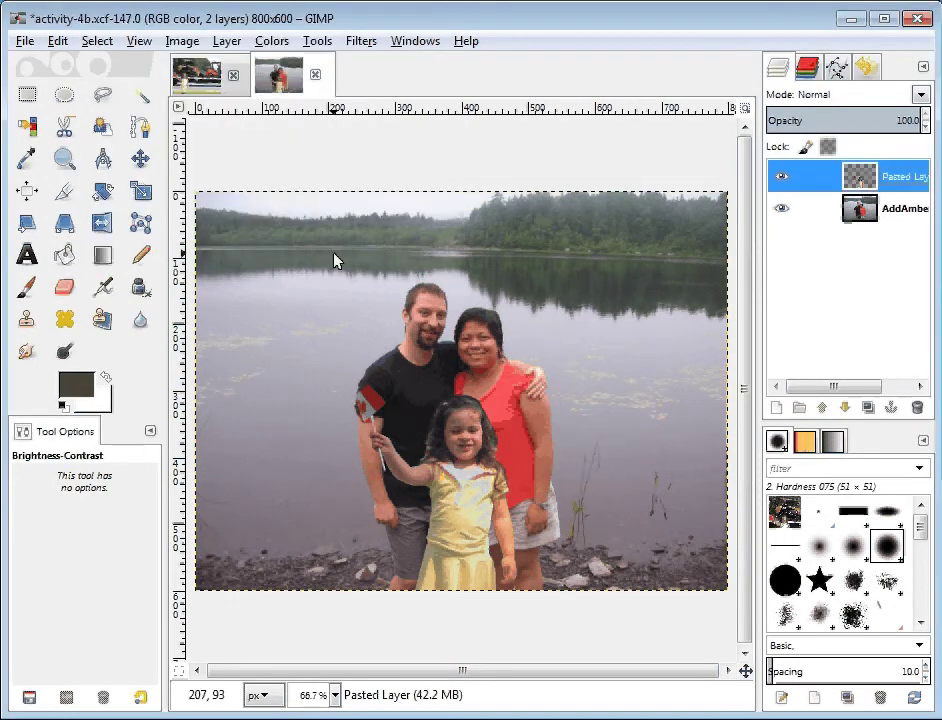
Step: Open Color Balance and experiment with redder, yellower midtones on the girl
left_click(272, 41)
left_click(311, 66)
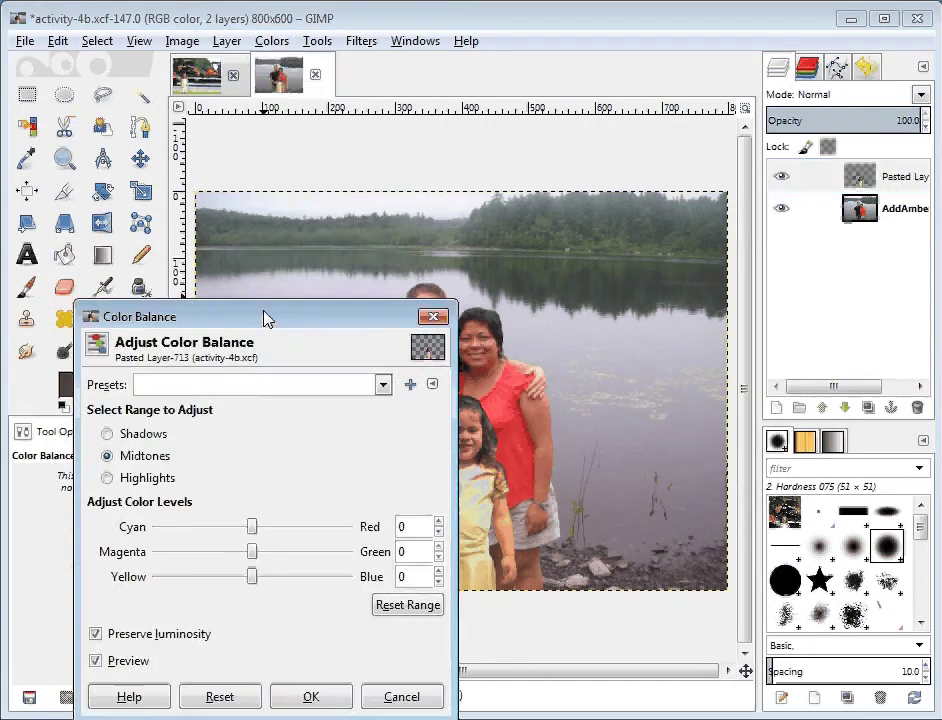
left_click_drag(265, 318, 189, 40)
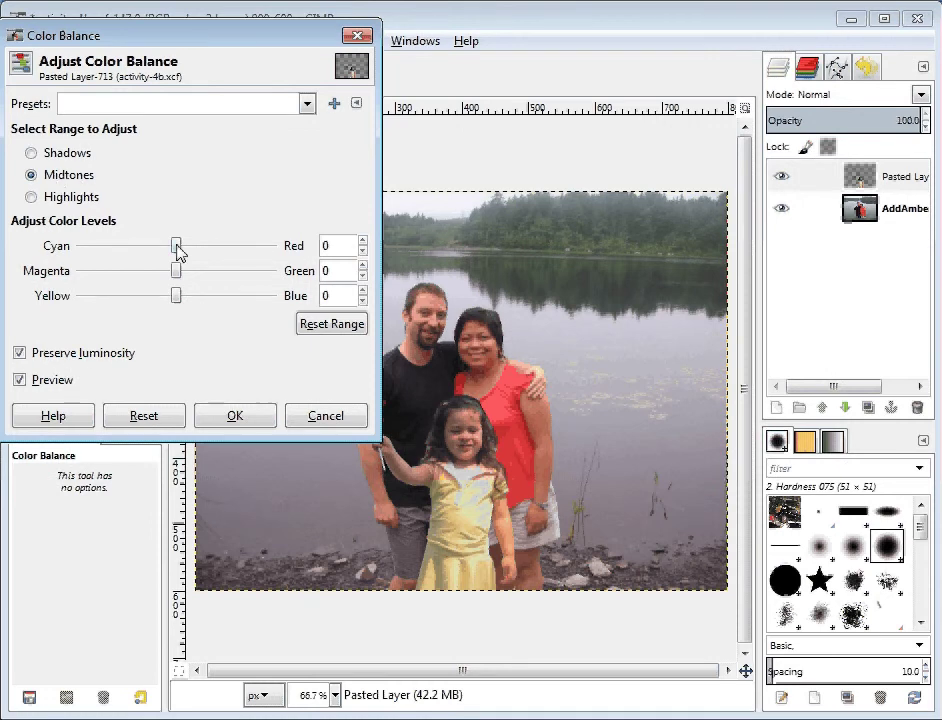
left_click_drag(177, 250, 184, 251)
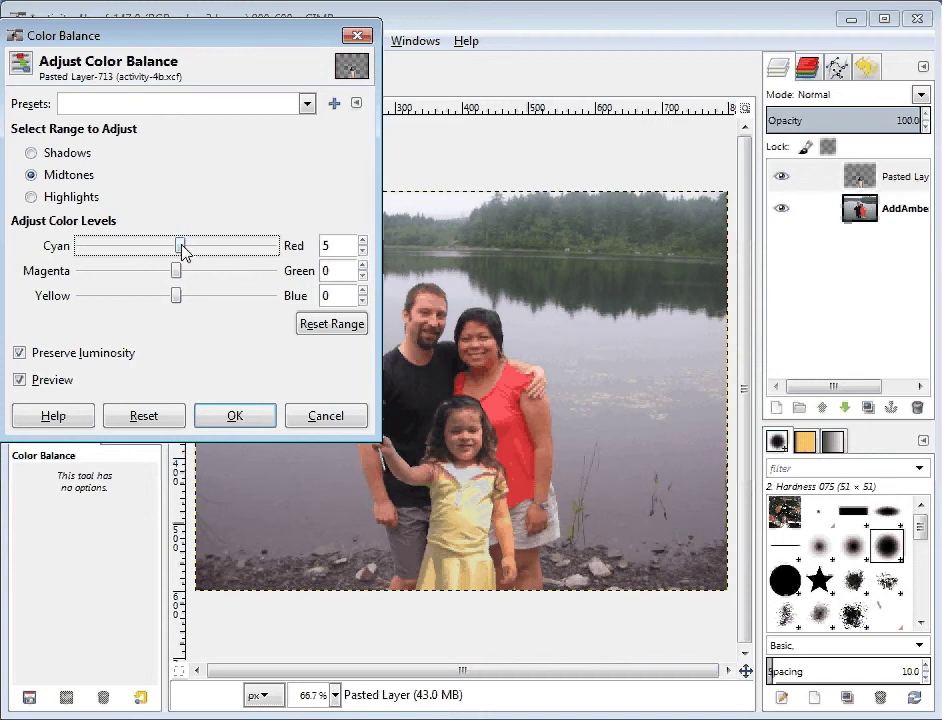
left_click_drag(177, 298, 158, 248)
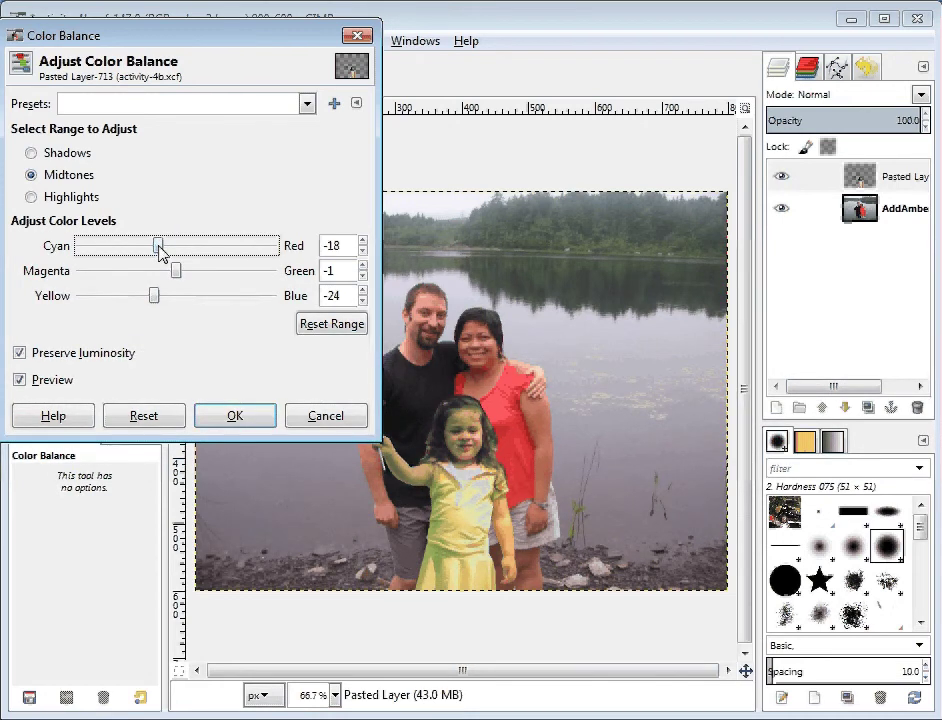
left_click_drag(155, 299, 148, 300)
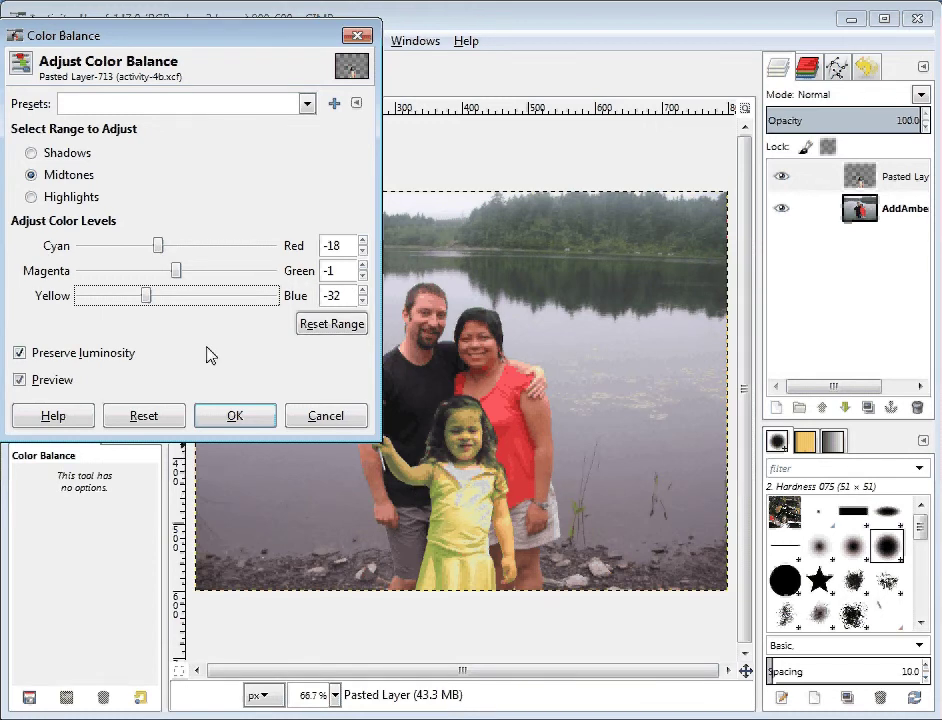
Step: Reset and apply midtones of Red 3, Green -3, Blue -12
left_click(160, 416)
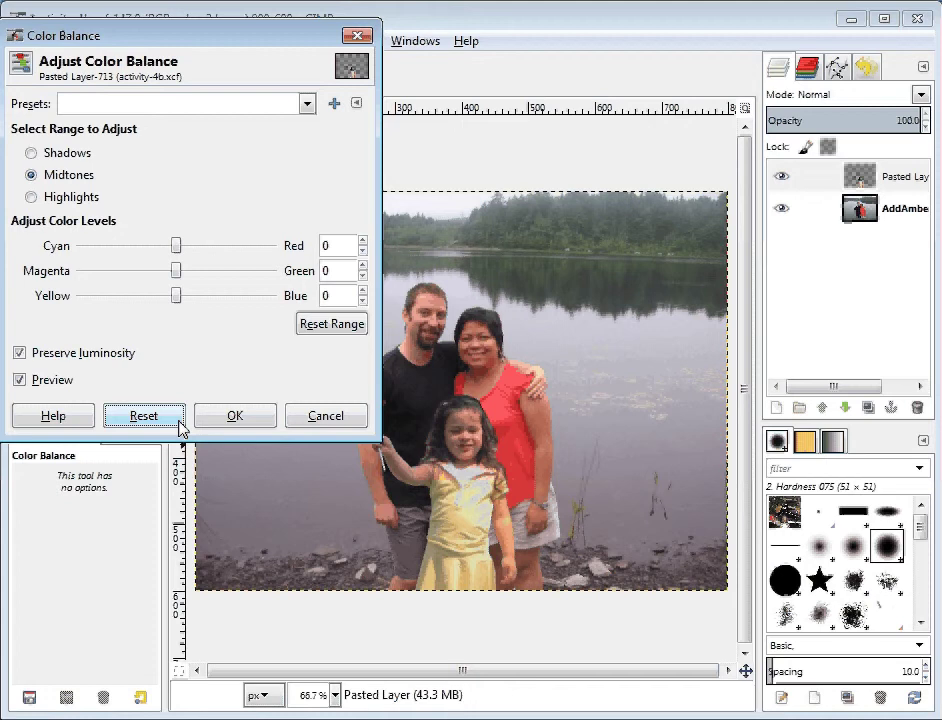
mouse_move(177, 303)
left_mouse_down()
mouse_move(168, 248)
mouse_move(182, 249)
mouse_move(165, 302)
left_mouse_up()
left_click(176, 245)
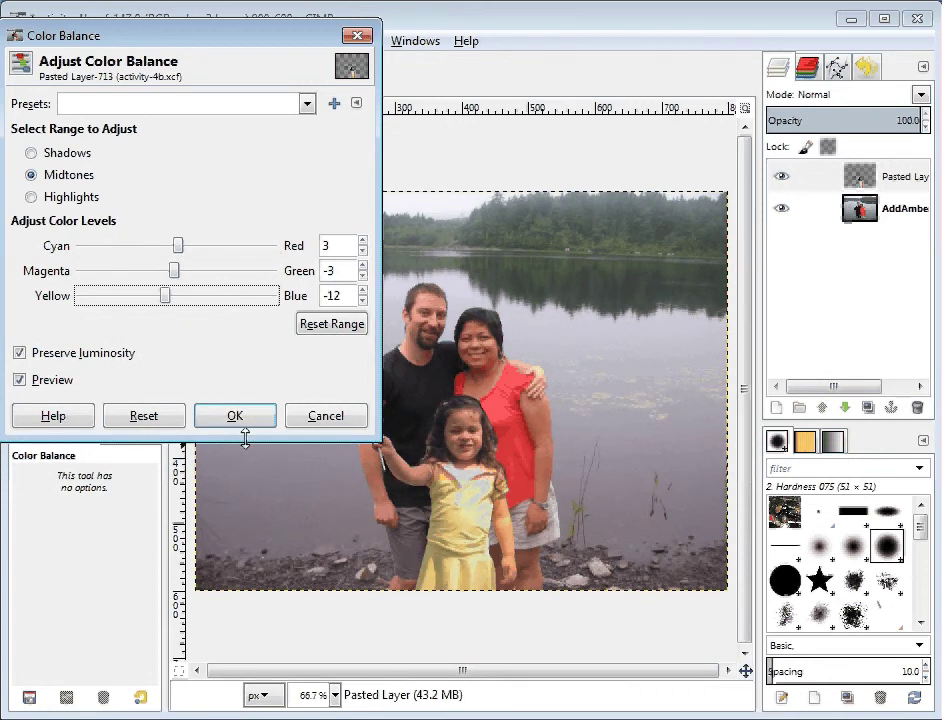
left_click(243, 418)
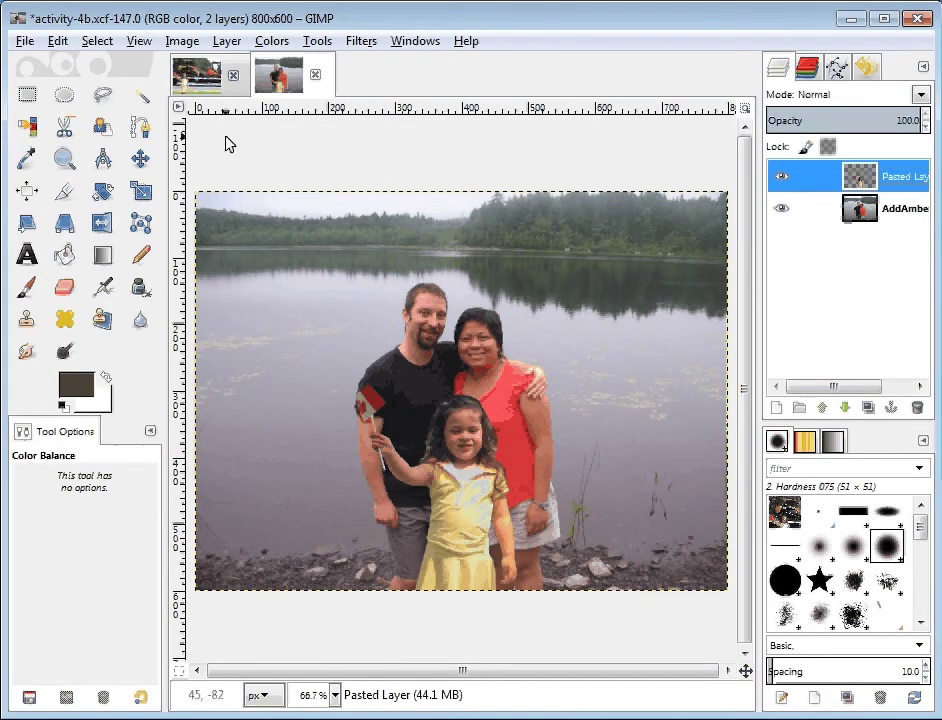
Step: Open Filter Pack, compare the girl with her surroundings, leaving hue unchanged
left_click(271, 41)
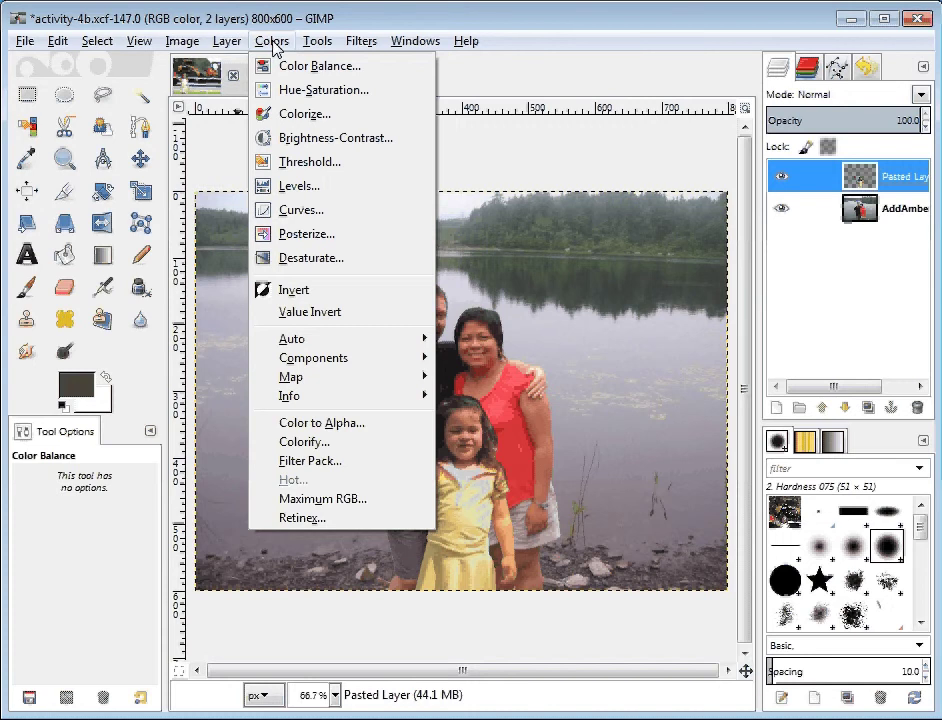
left_click(305, 466)
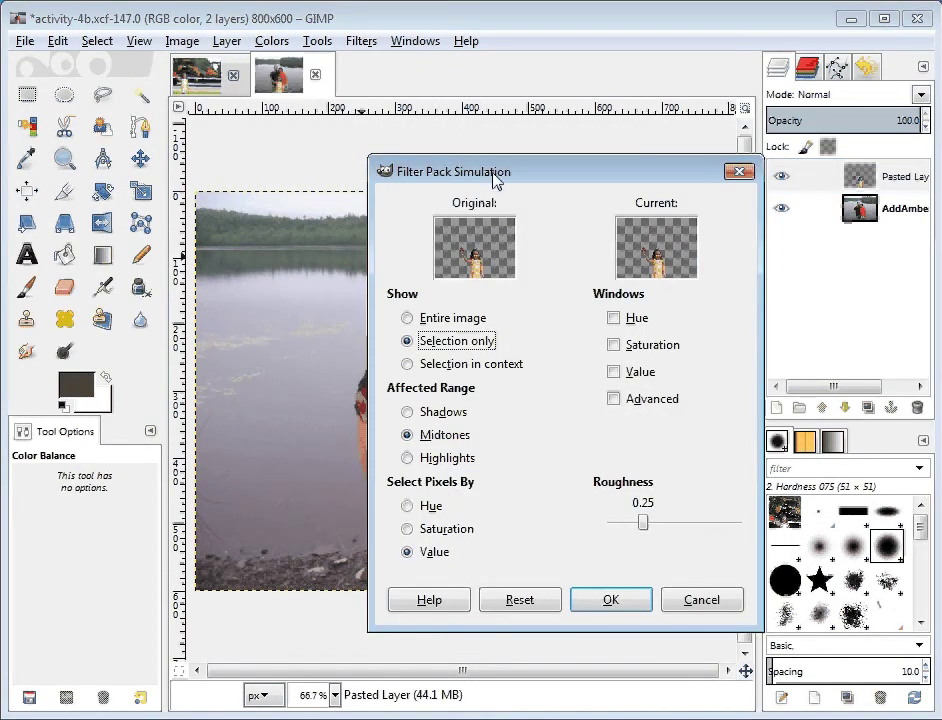
left_click_drag(497, 180, 174, 130)
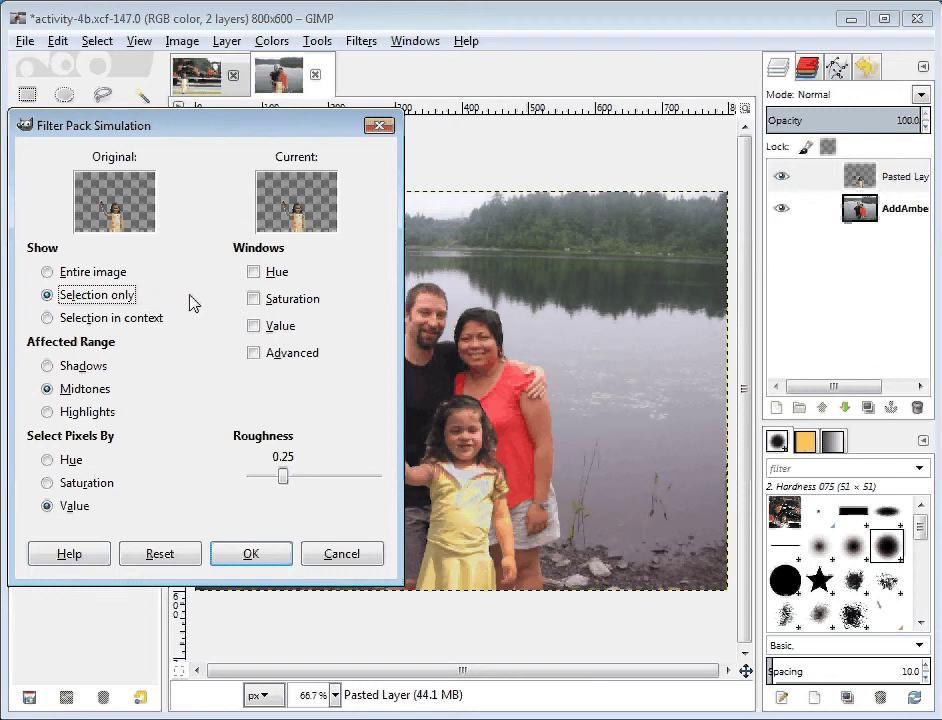
left_click(47, 317)
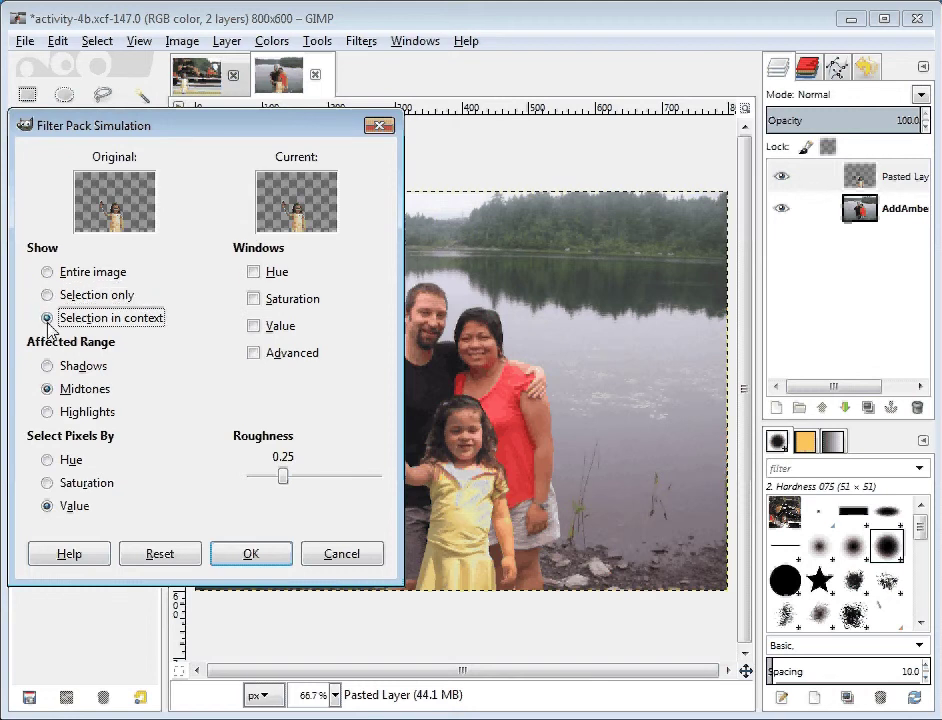
left_click(47, 296)
left_click(254, 273)
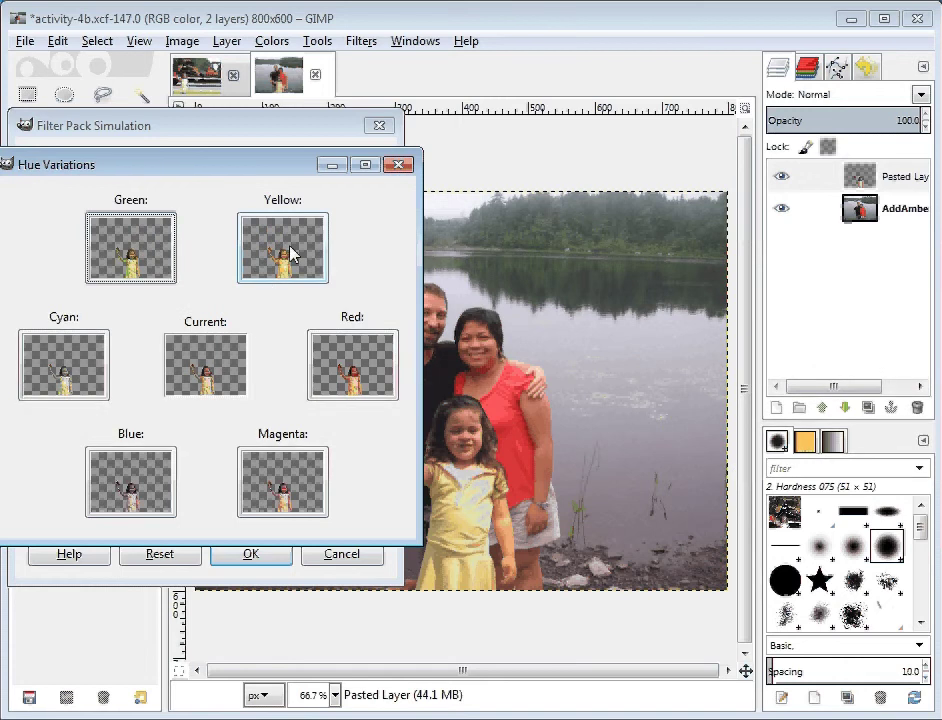
left_click(401, 168)
Step: Apply Filter Pack variations Less Sat and Darker to the girl layer
left_click(254, 299)
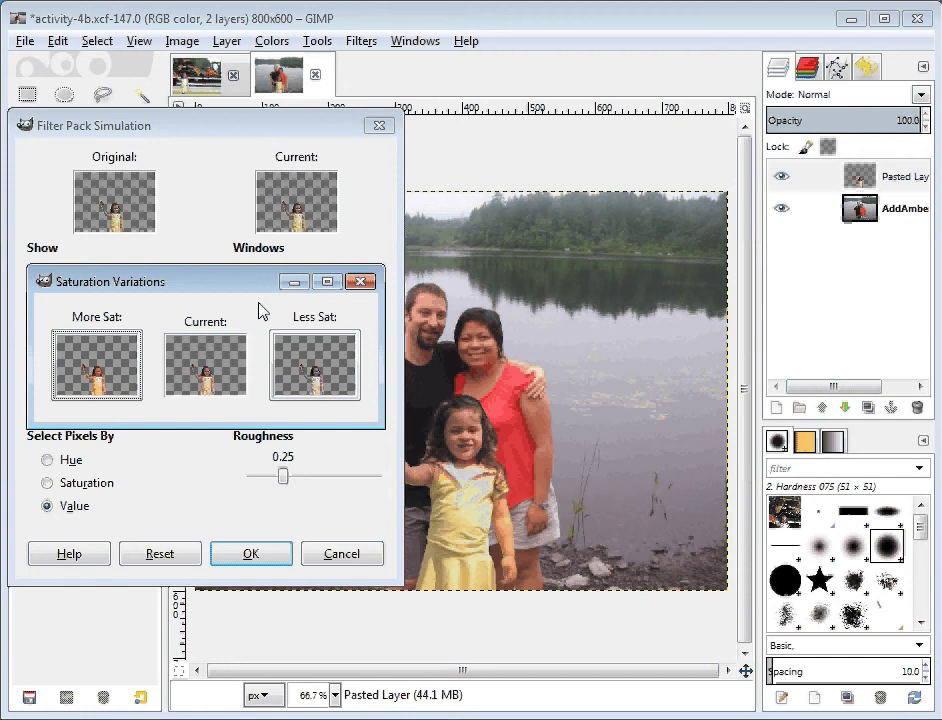
left_click(313, 368)
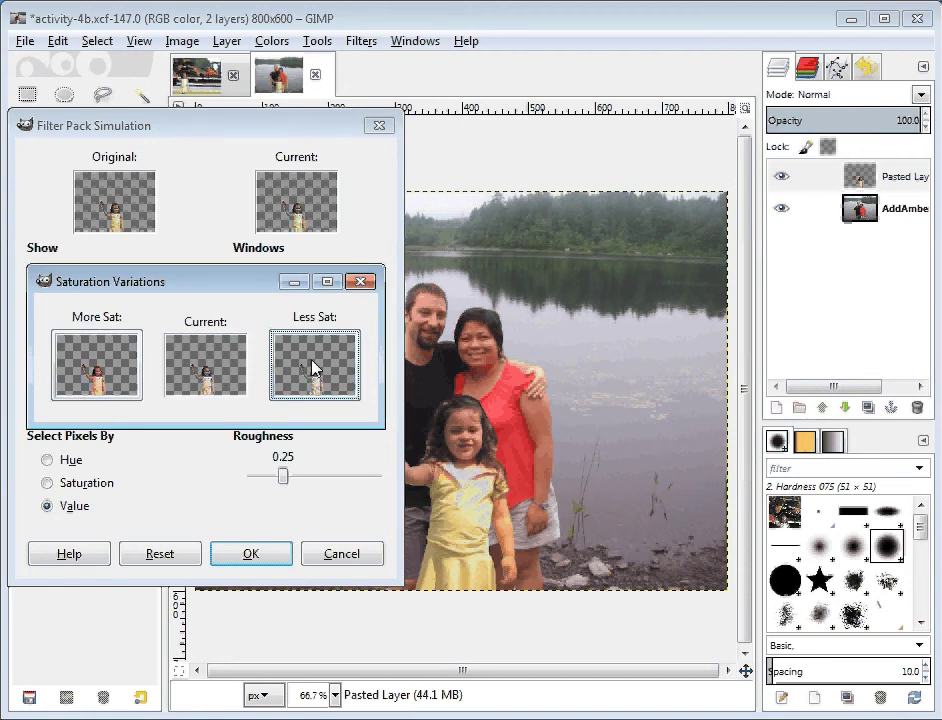
left_click(359, 283)
left_click(262, 326)
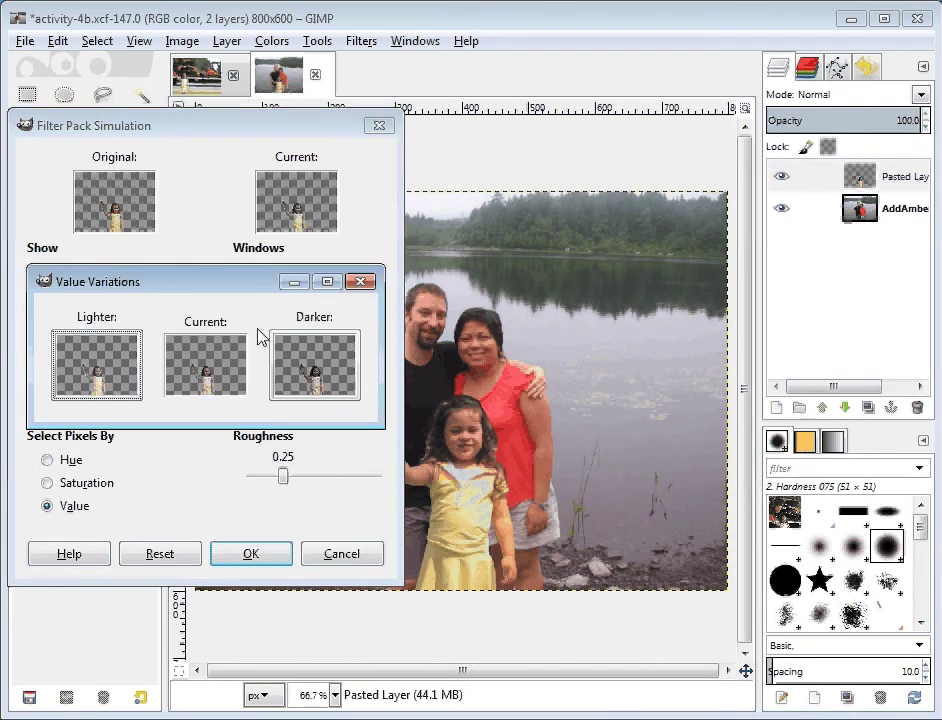
left_click(342, 378)
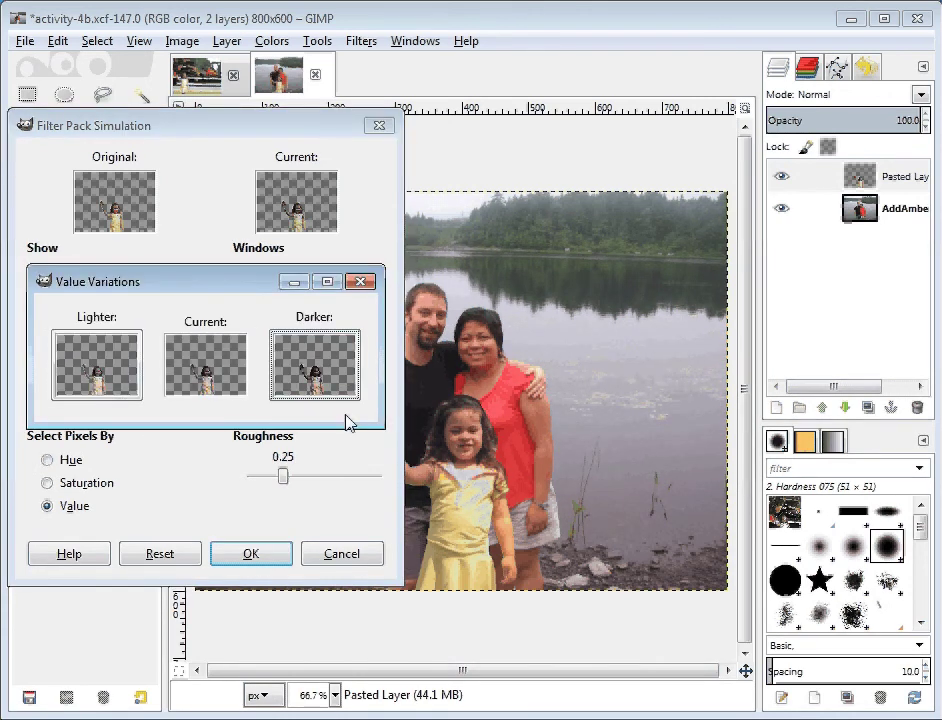
left_click(360, 281)
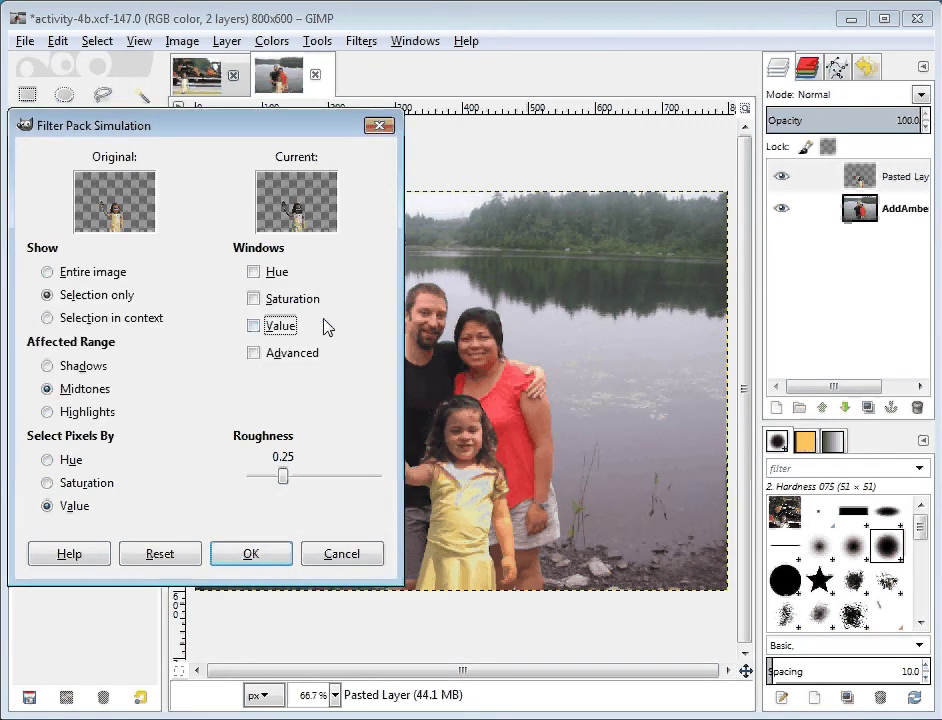
left_click(251, 554)
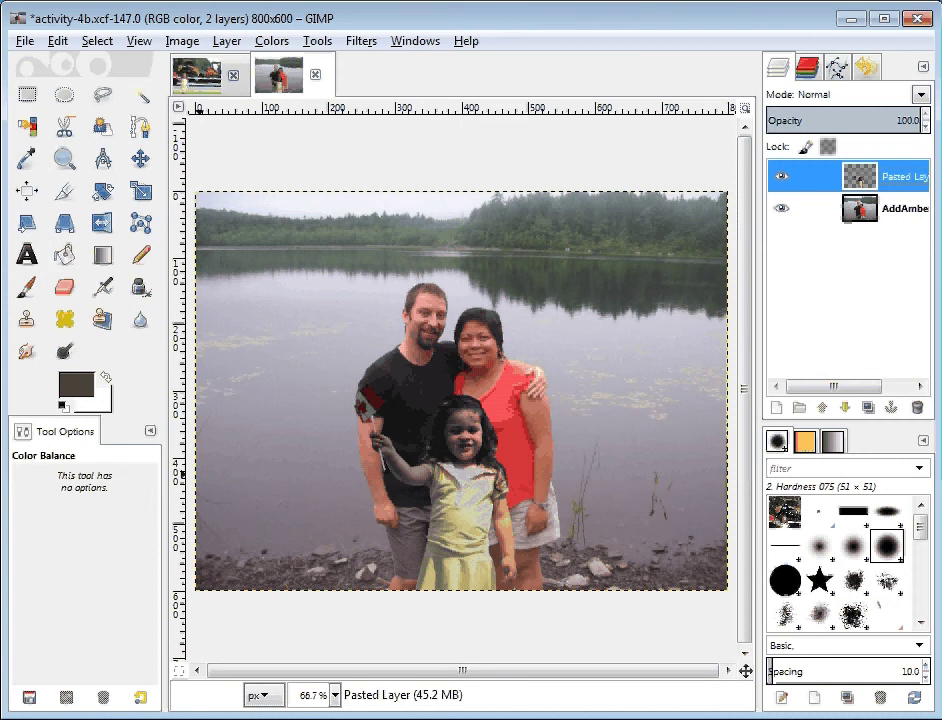
Step: Undo and redo the Filter Pack adjustment from the Edit menu
left_click(57, 42)
left_click(100, 64)
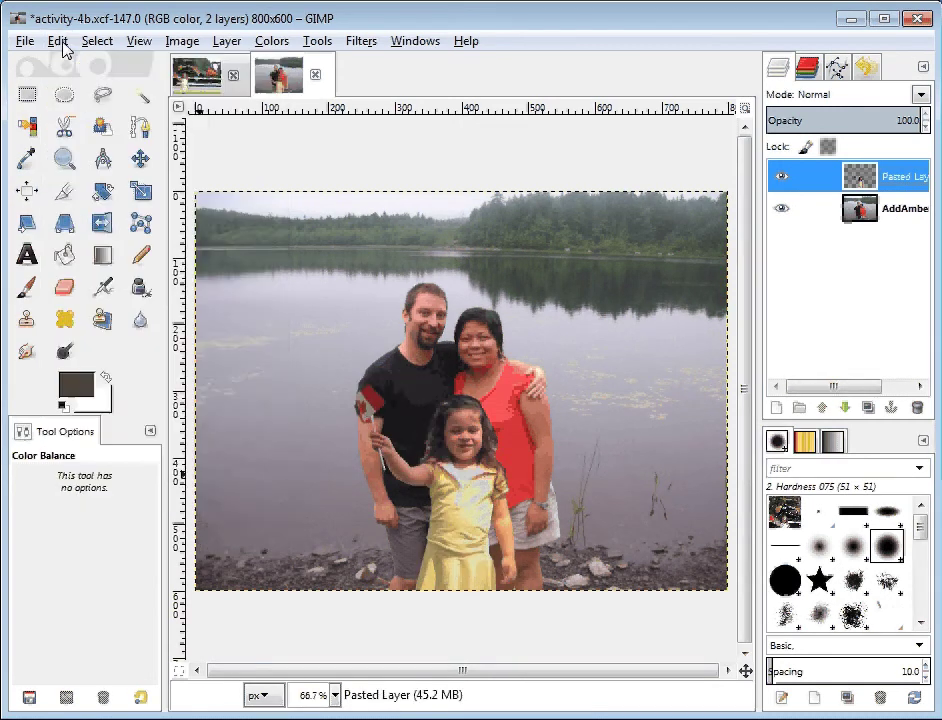
left_click(58, 42)
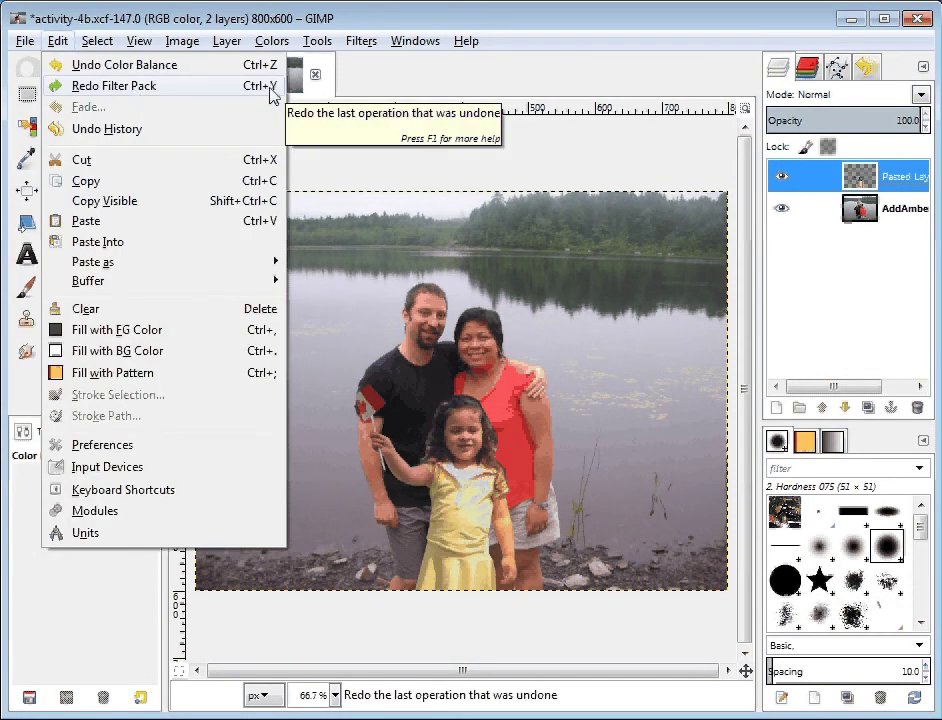
left_click(265, 86)
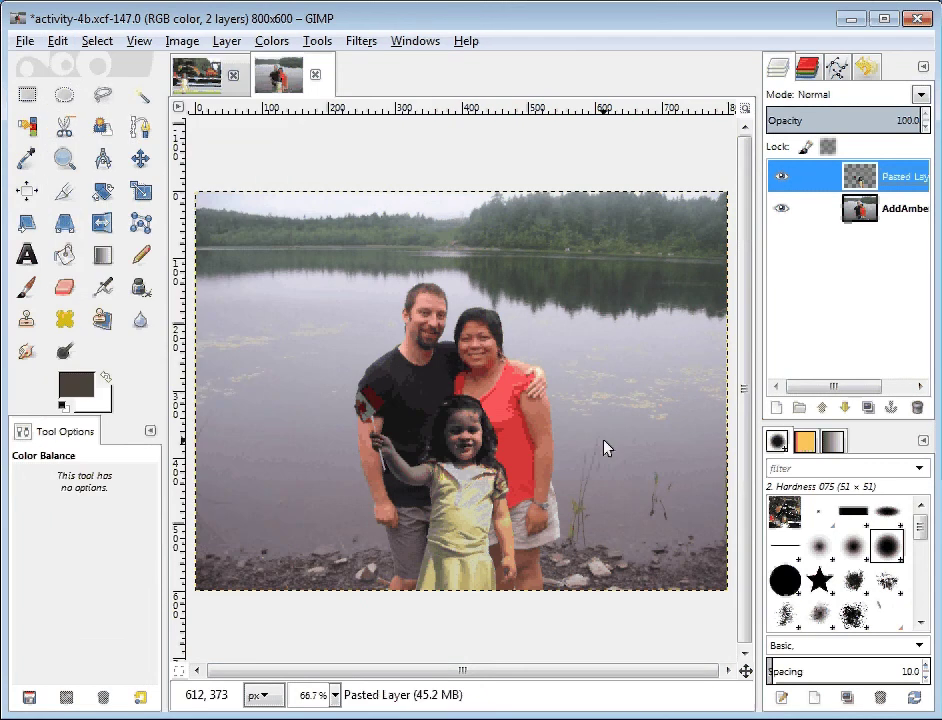
Step: Toggle the Filter Pack darkening with Ctrl+Z/Ctrl+Y, ending with it undone
key("ctrl+z")
key("ctrl+y")
key("ctrl+z")
key("ctrl+y")
key("ctrl+z")
key("ctrl+y")
key("ctrl+z")
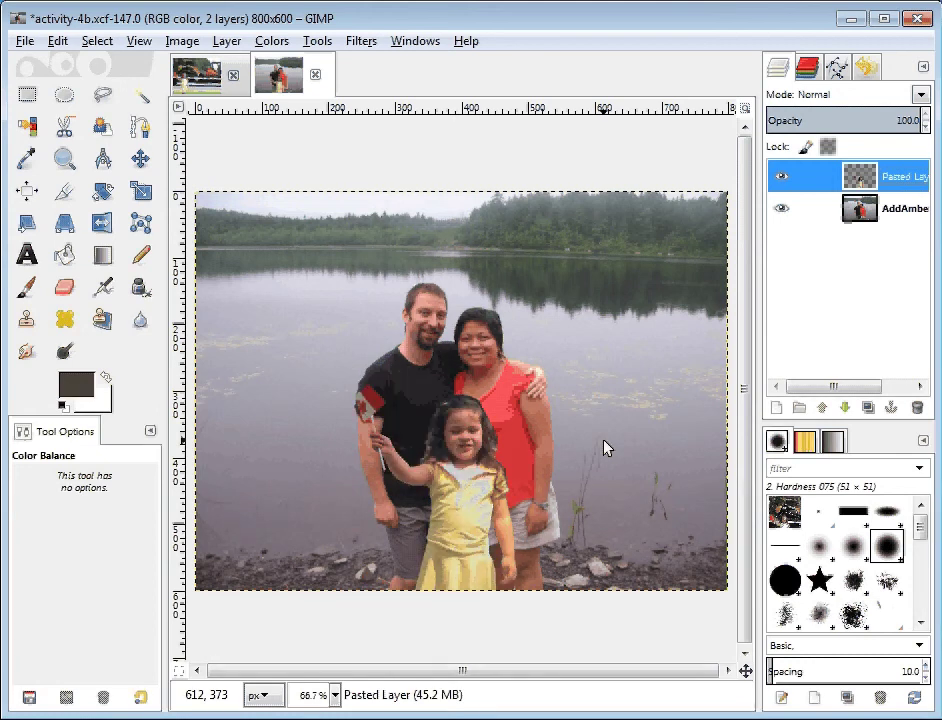
key("ctrl+y")
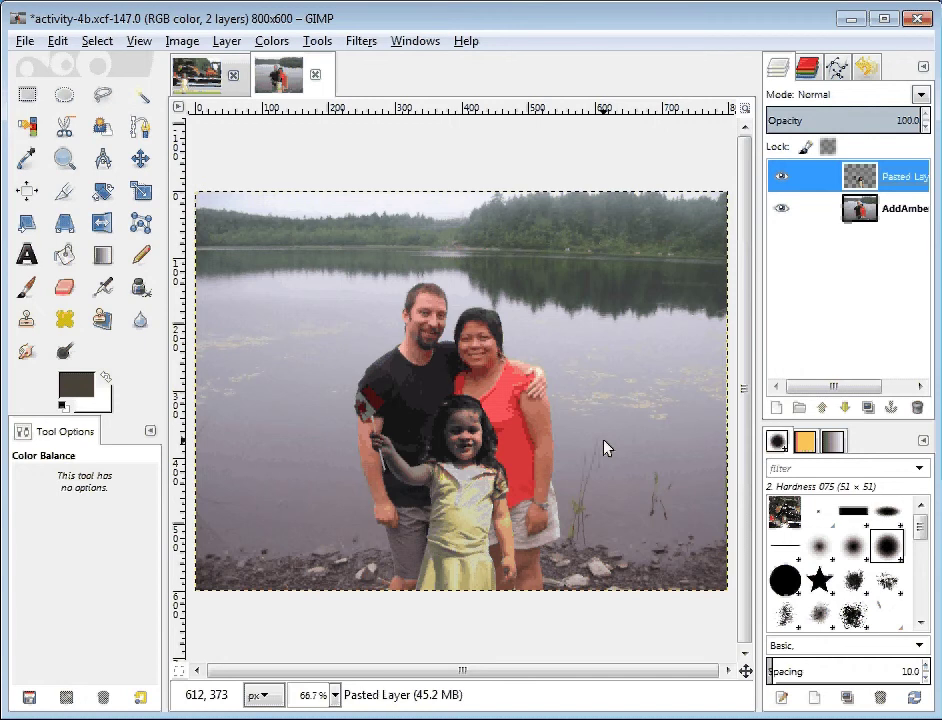
key("ctrl+z")
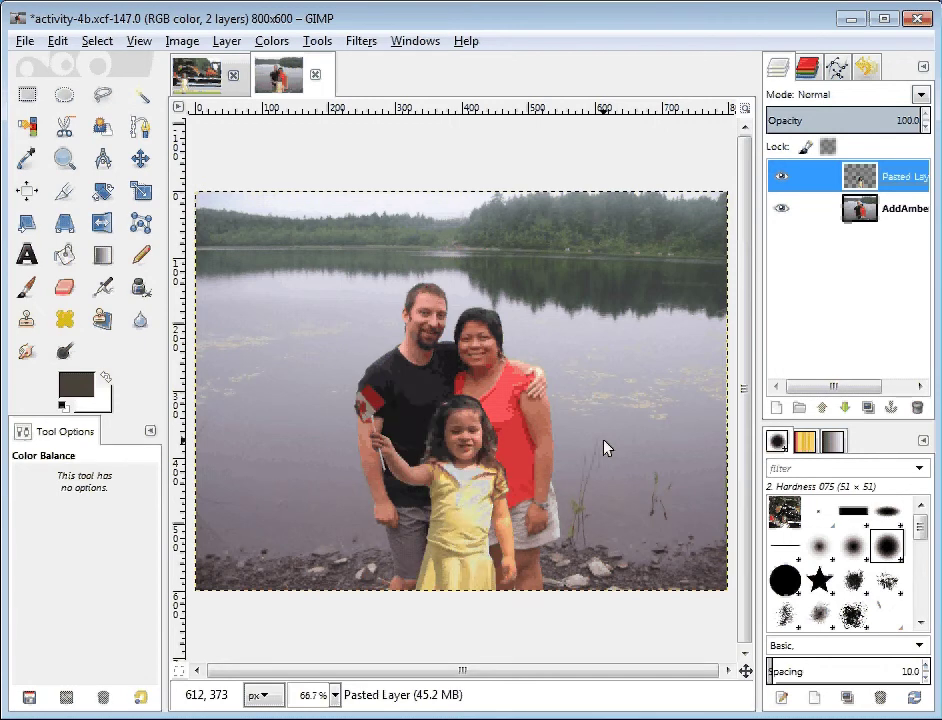
key("ctrl+y")
key("ctrl+z")
key("ctrl+y")
key("ctrl+z")
key("ctrl+y")
key("ctrl+z")
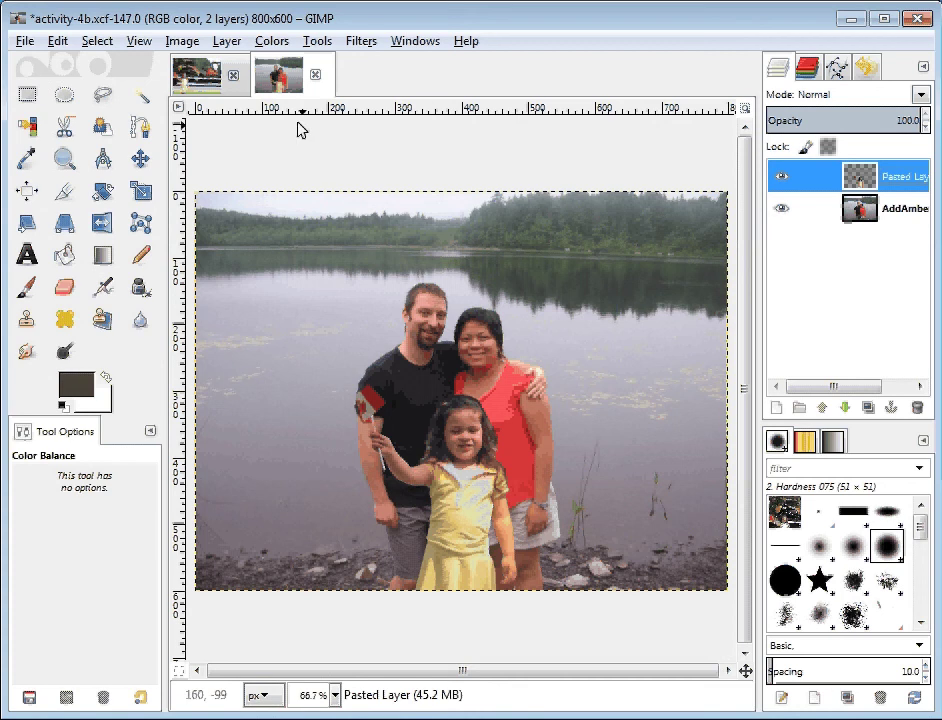
left_click(272, 41)
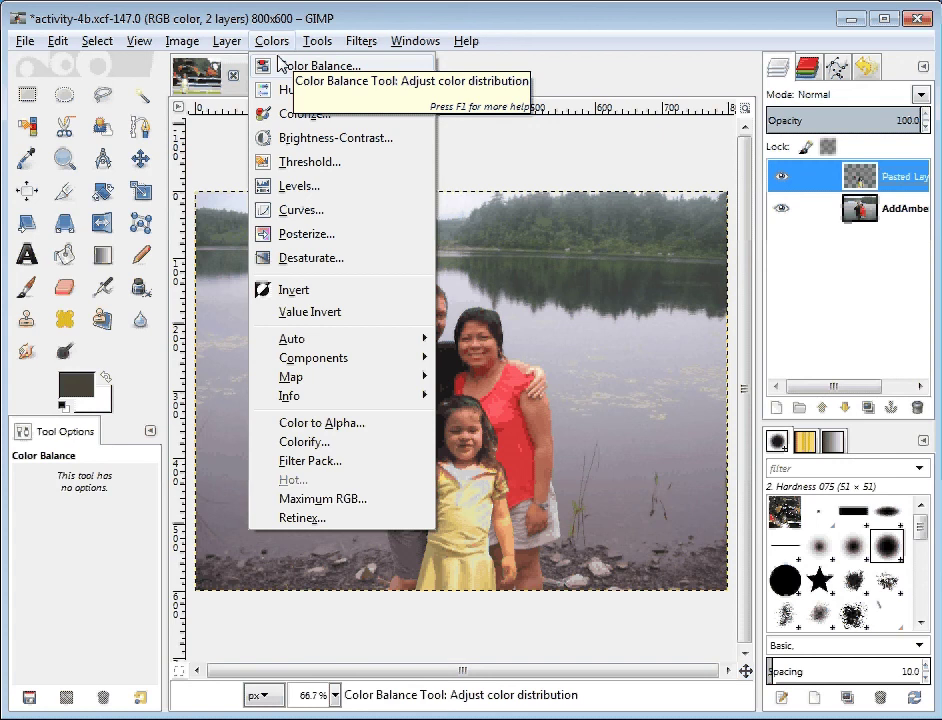
left_click(277, 43)
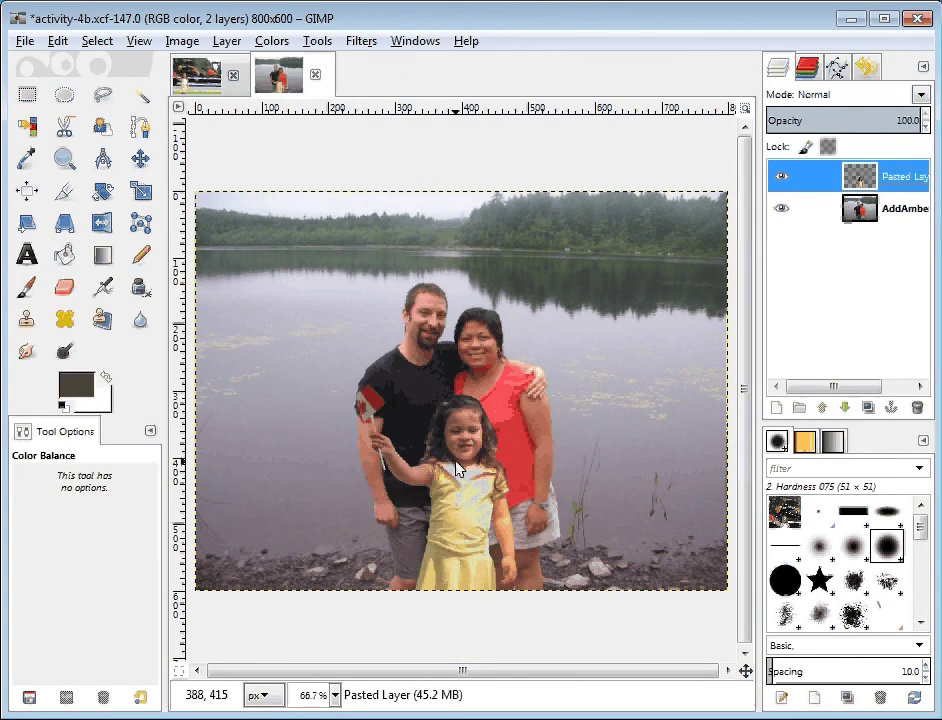